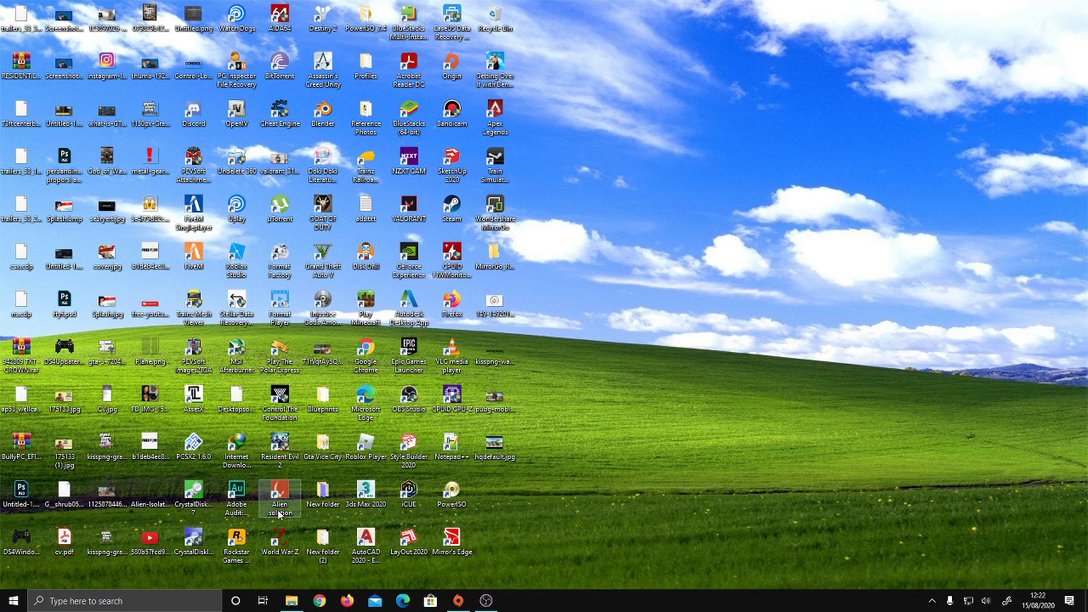
Switch to Adobe Audition and record a short voice clip into a new 48000 Hz stereo, 32 (float) bit audio file.
click(234, 494)
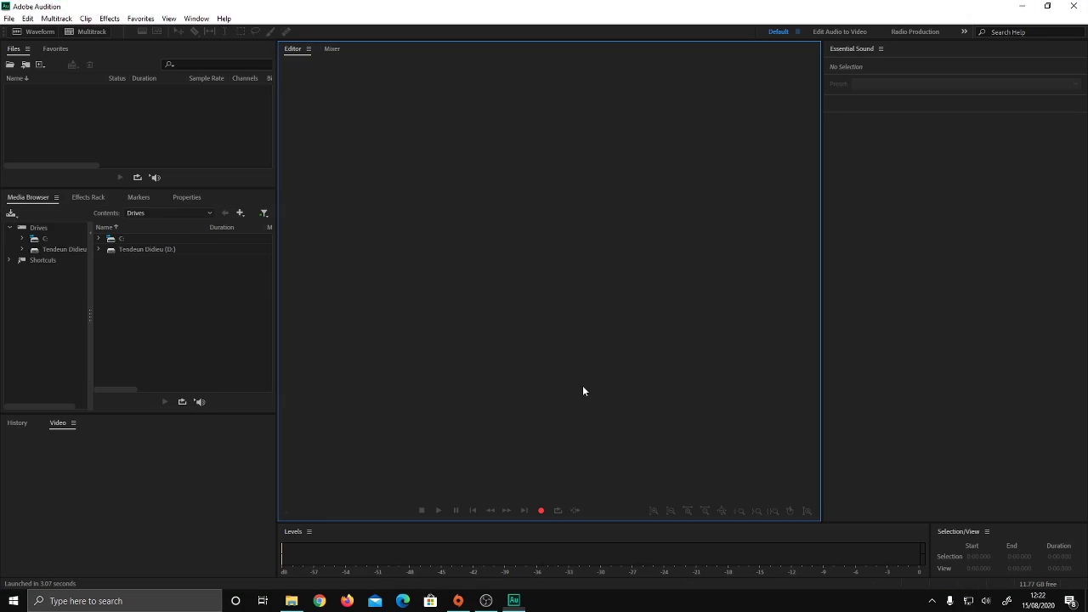
click(541, 510)
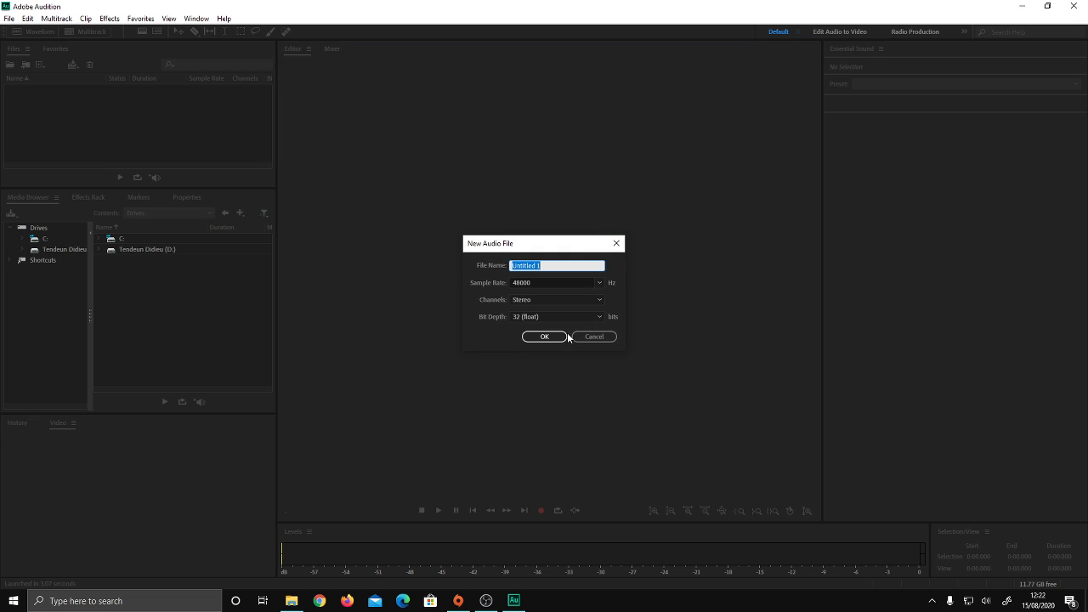
click(560, 336)
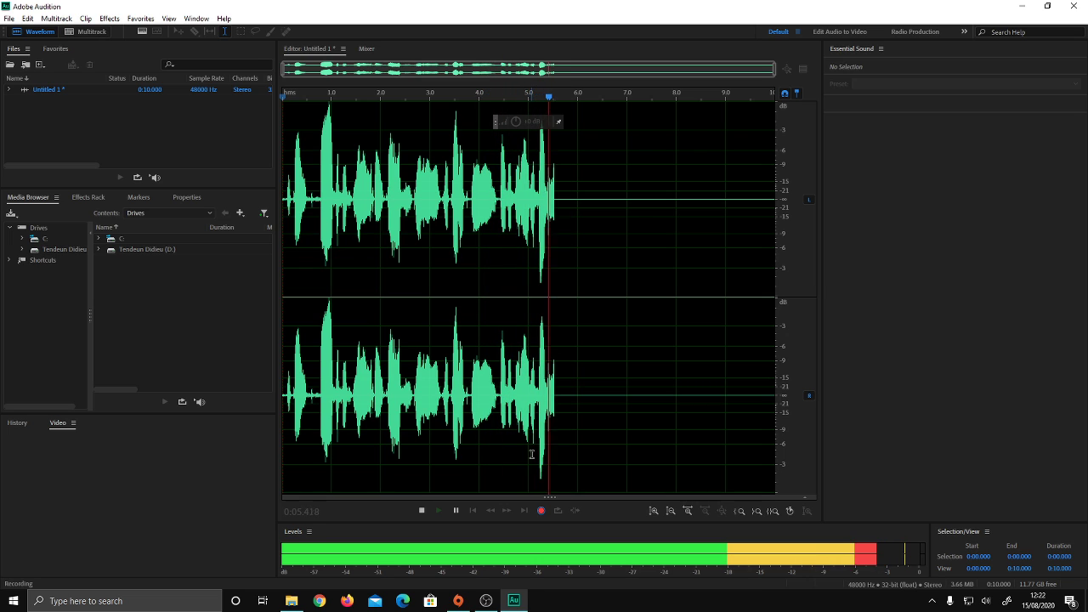
click(542, 511)
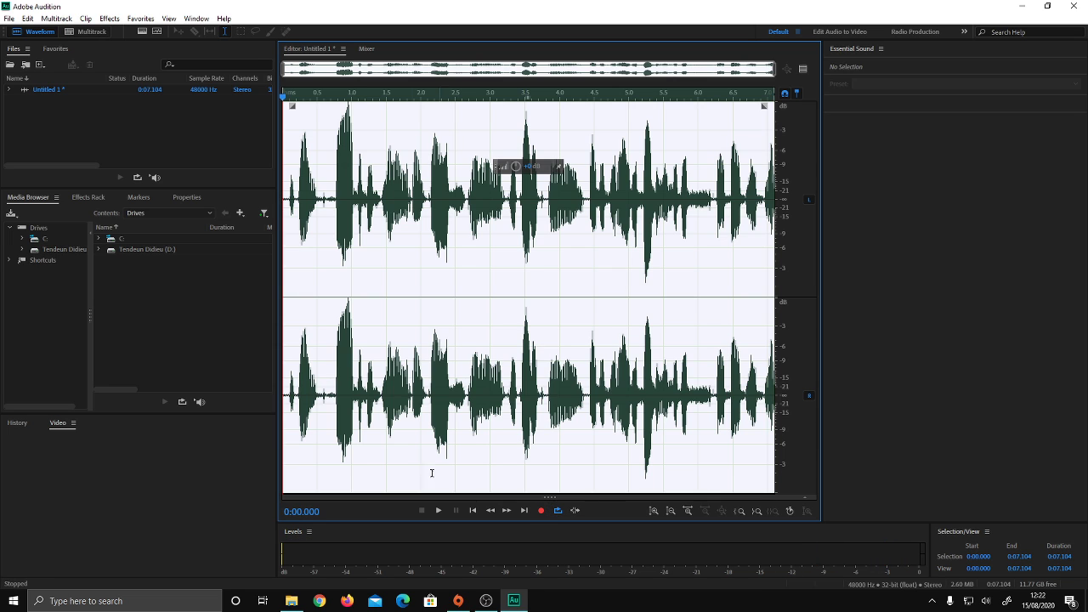
Play the recorded clip from near its start, check the OBS audio mixer during playback, and stop playback in Adobe Audition.
click(288, 404)
key(space)
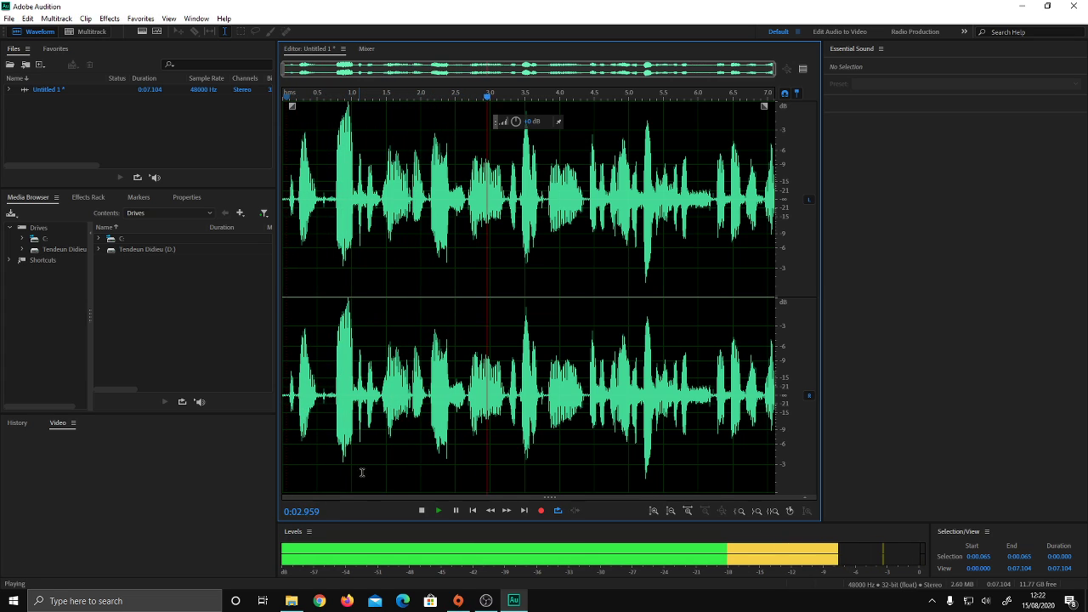
click(486, 600)
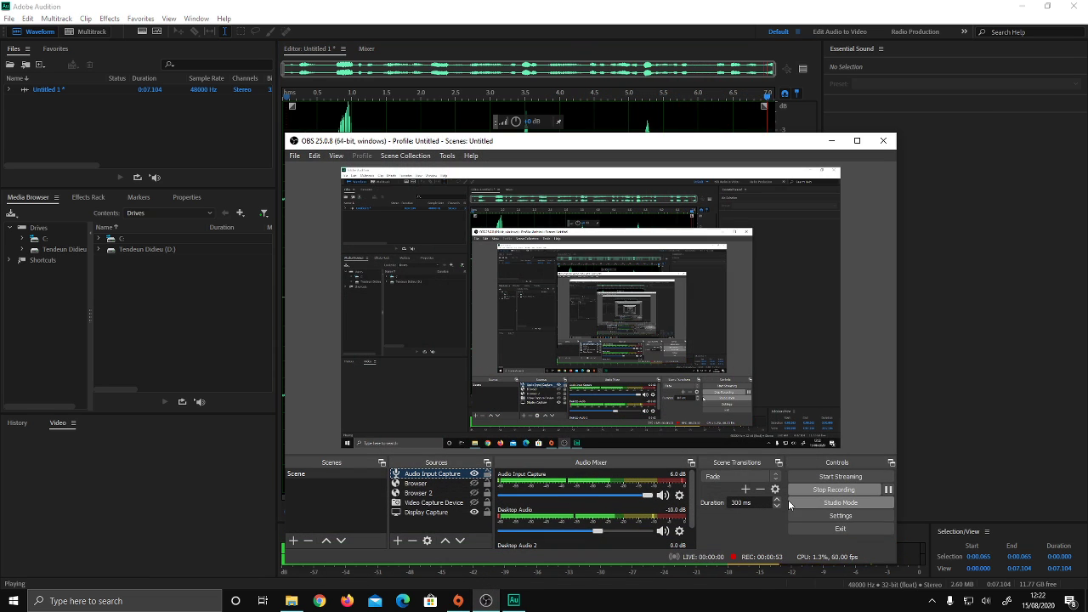
click(244, 380)
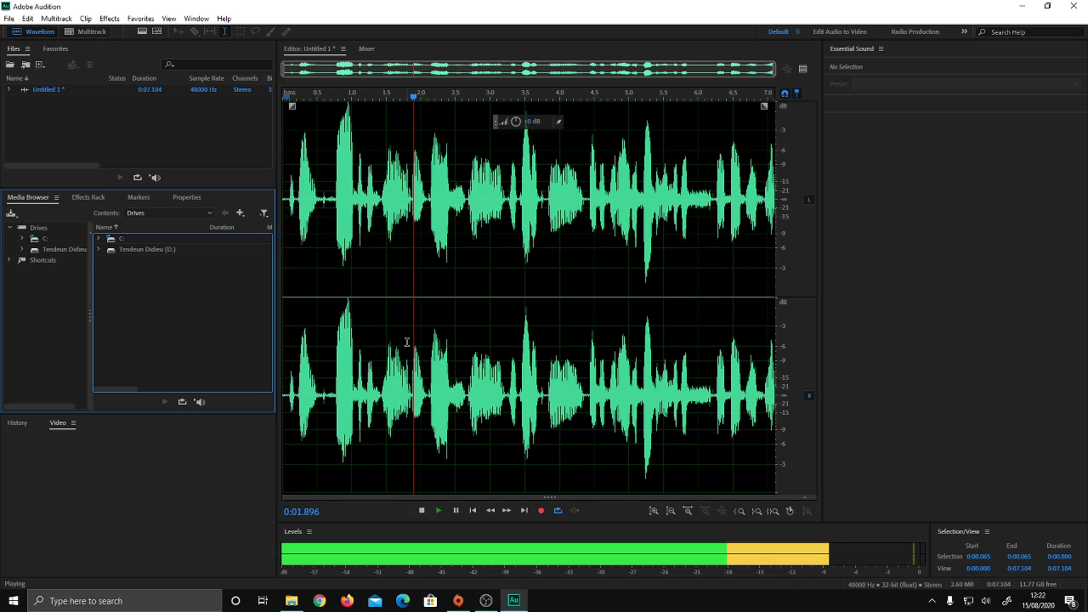
key(space)
Switch to OBS, hide the Audio Input Capture source, and replay the clip from its beginning in Adobe Audition.
click(690, 549)
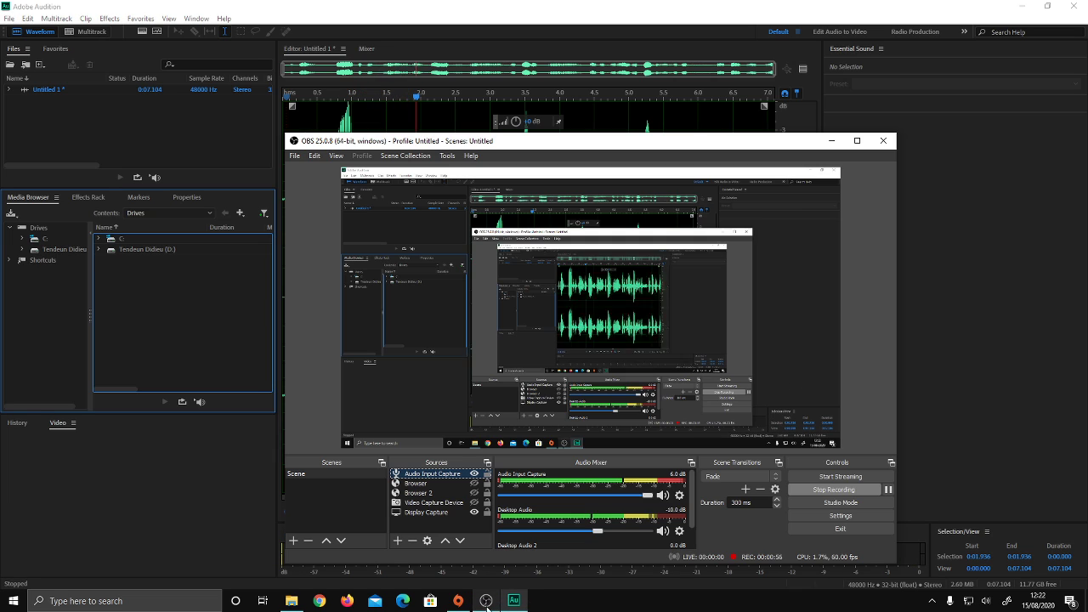
right_click(685, 537)
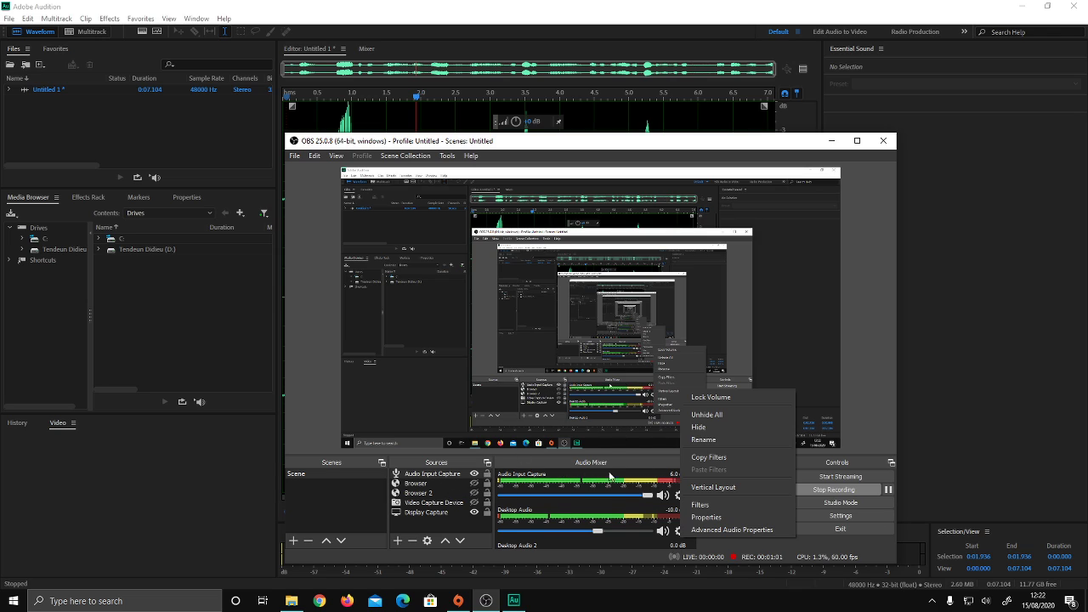
click(482, 481)
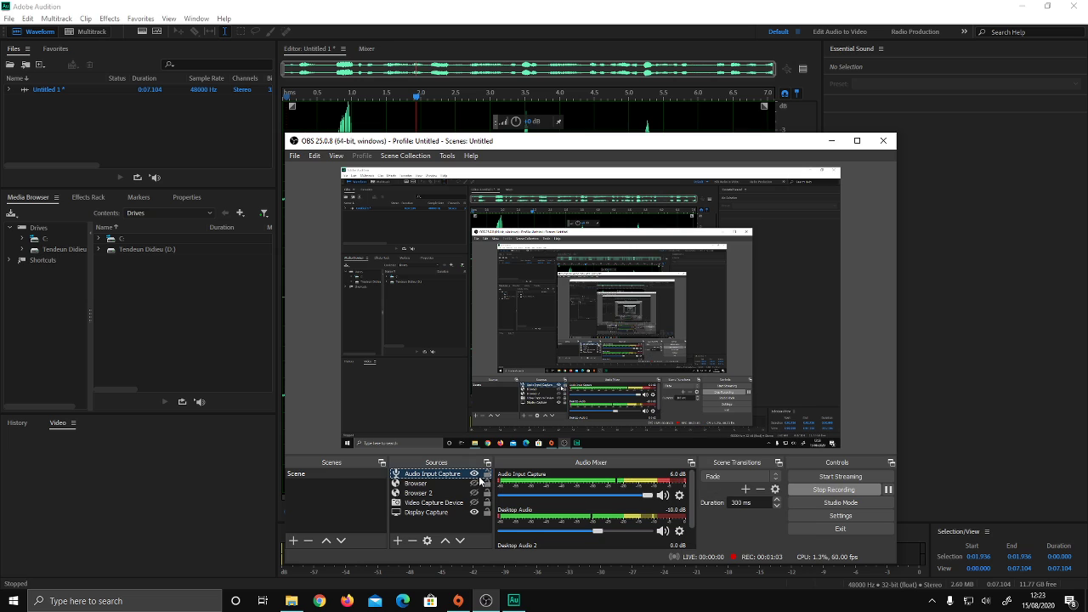
click(831, 141)
click(283, 414)
key(space)
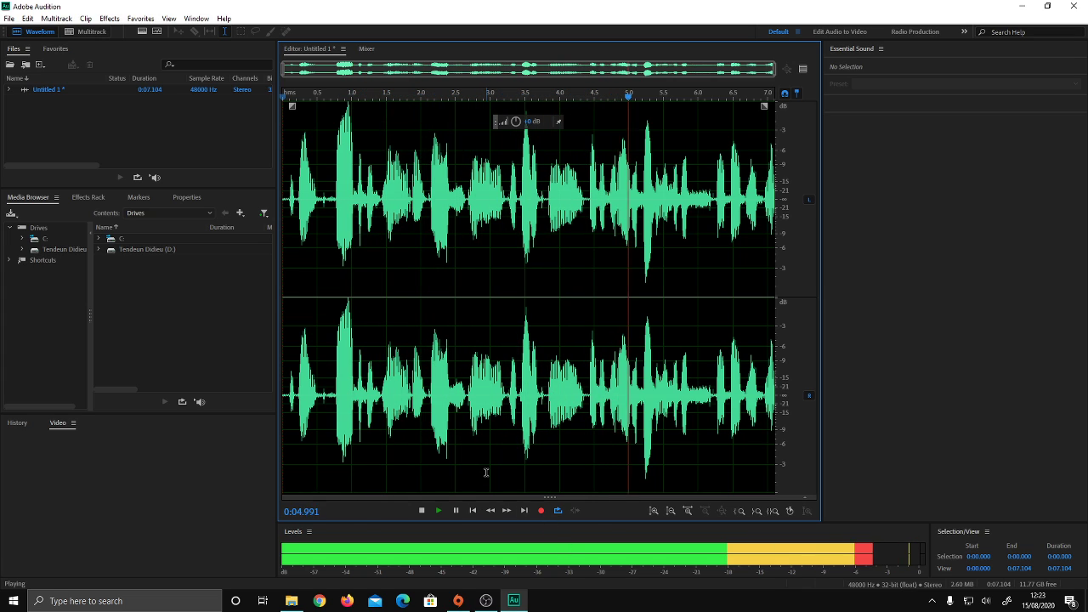
Switch to OBS, show the Audio Input Capture source again, and close Adobe Audition without saving the recording.
click(486, 600)
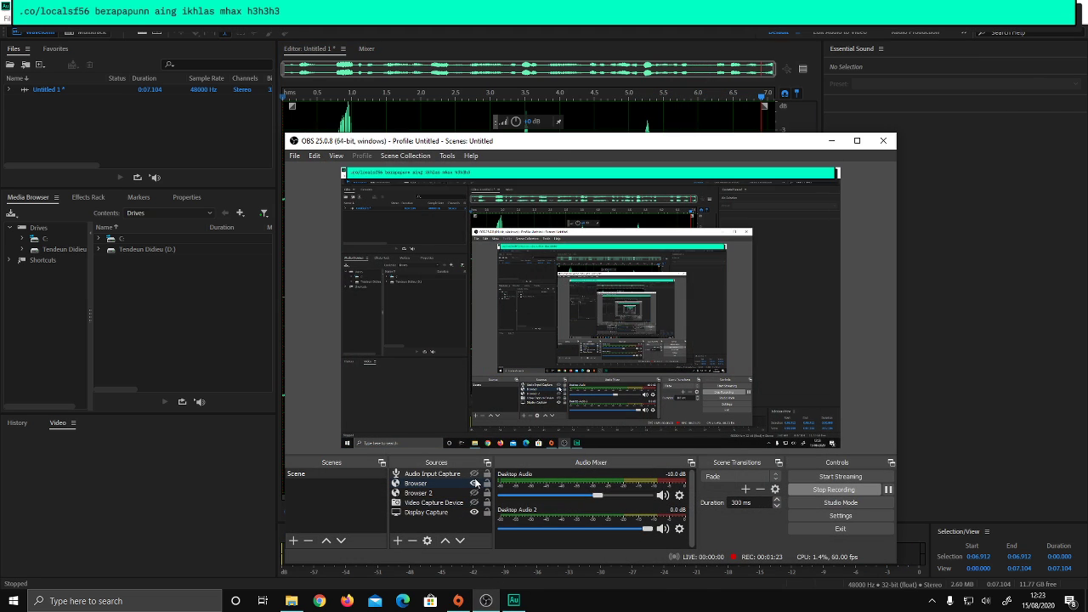
click(474, 473)
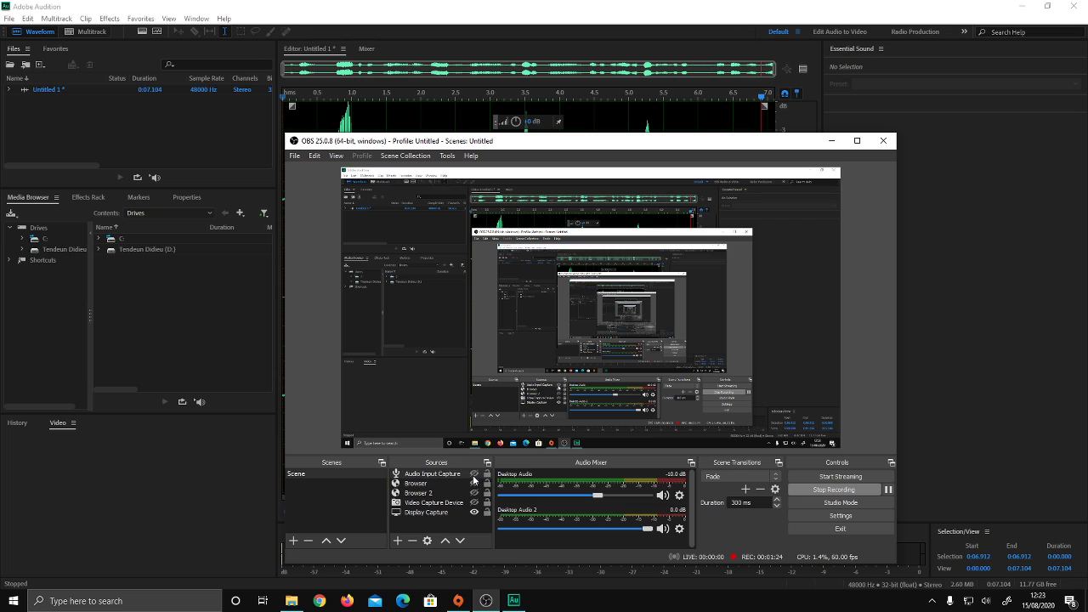
click(831, 140)
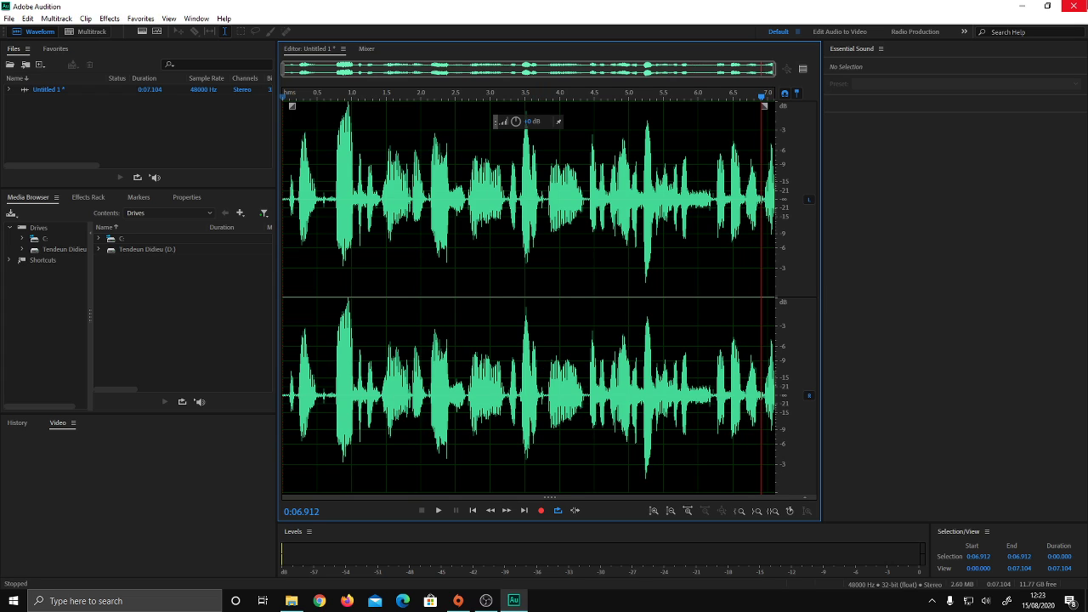
click(1069, 6)
click(544, 314)
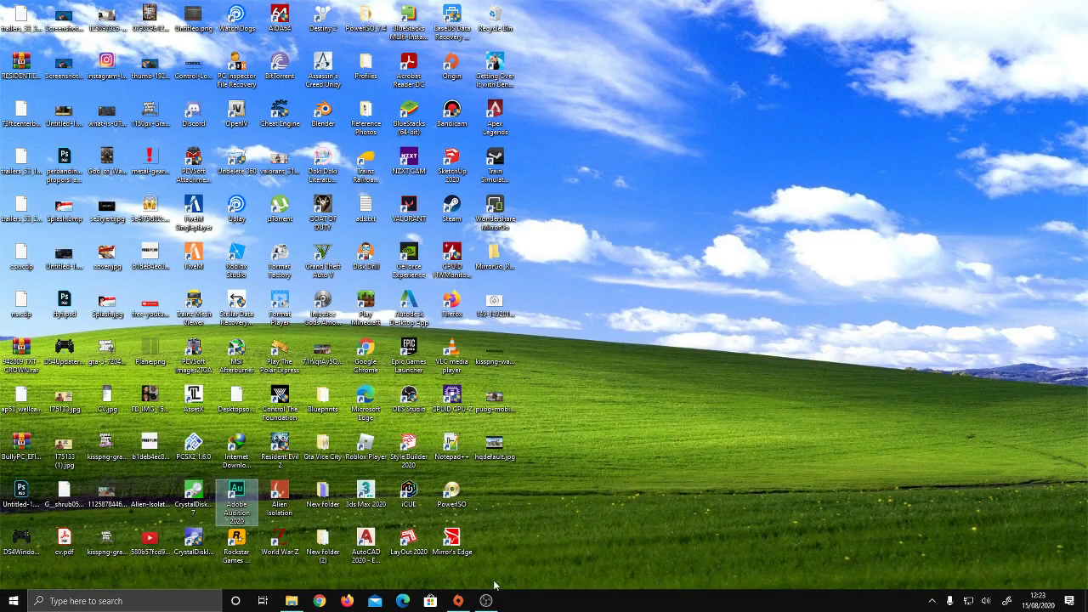
Switch to OBS, view the source types that can be added, and open the filters of the Audio Input Capture source.
click(487, 601)
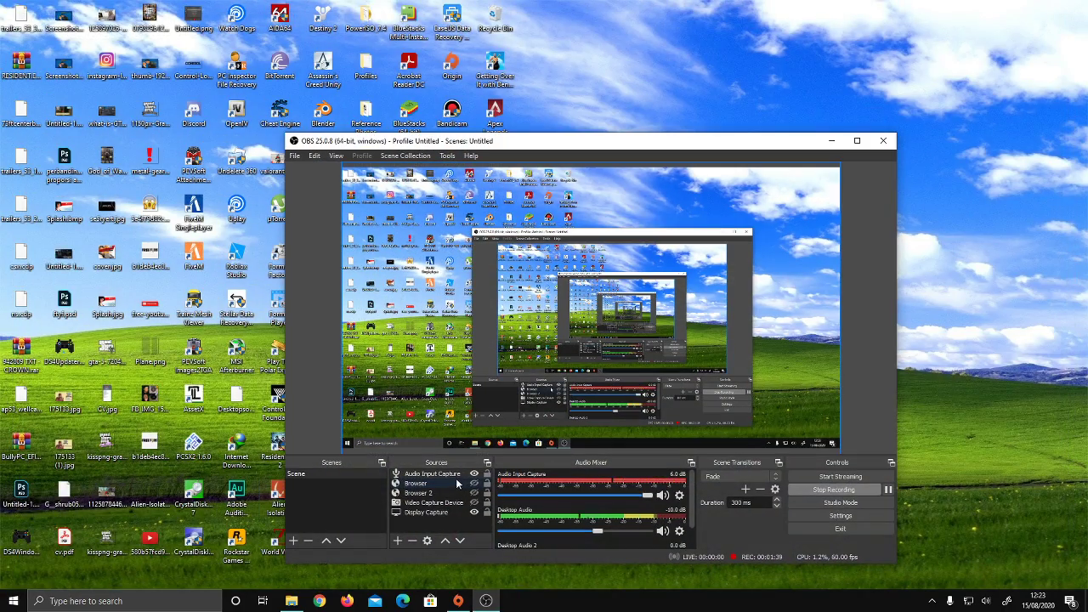
click(396, 541)
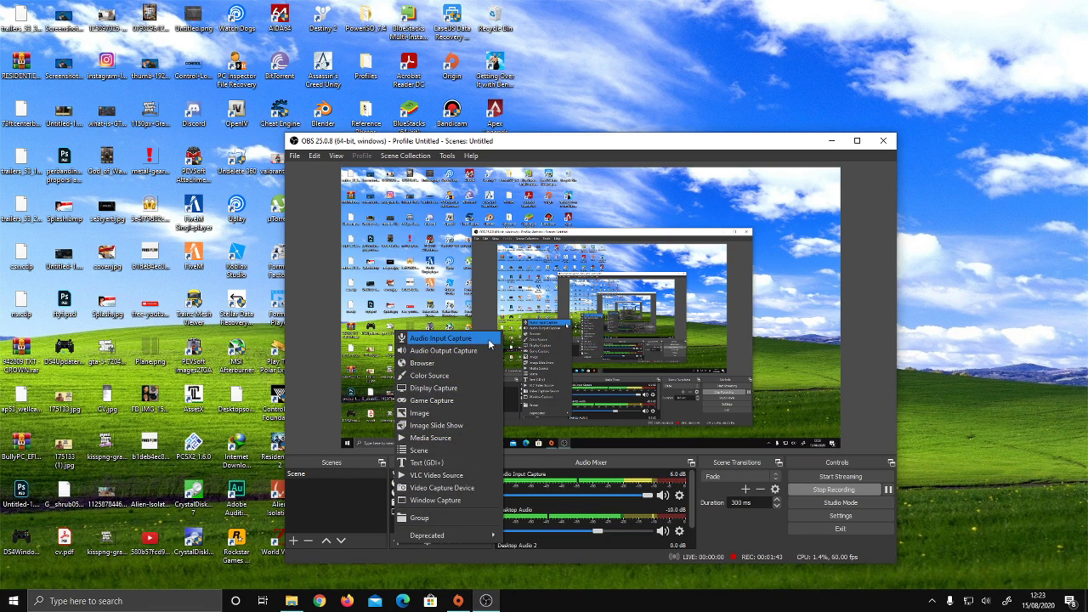
click(388, 535)
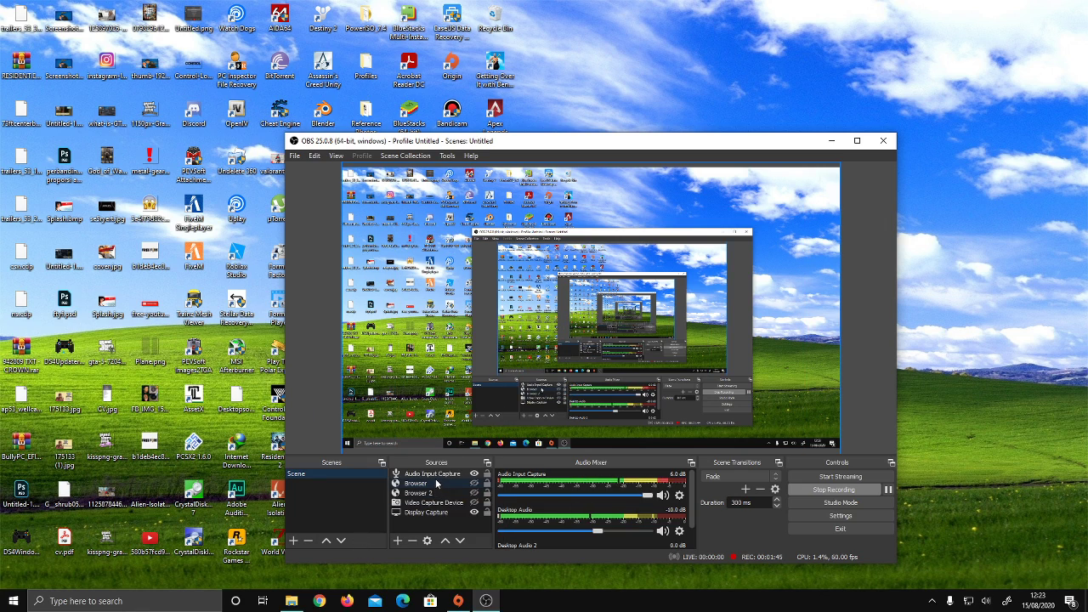
right_click(435, 473)
click(459, 462)
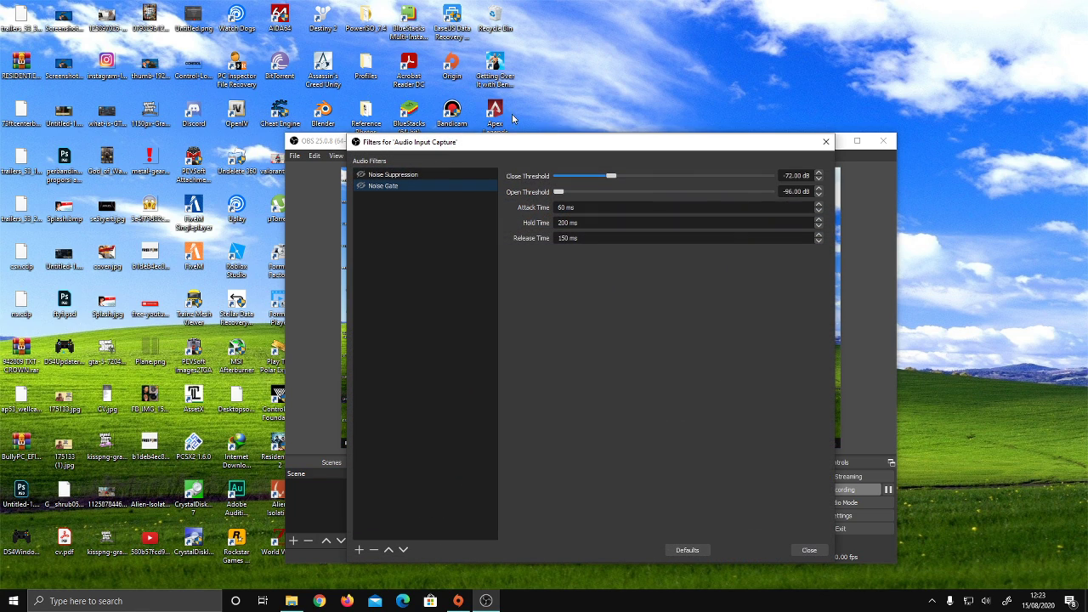
Enable the Noise Suppression filter on Audio Input Capture and view the filter types that can be added.
click(361, 175)
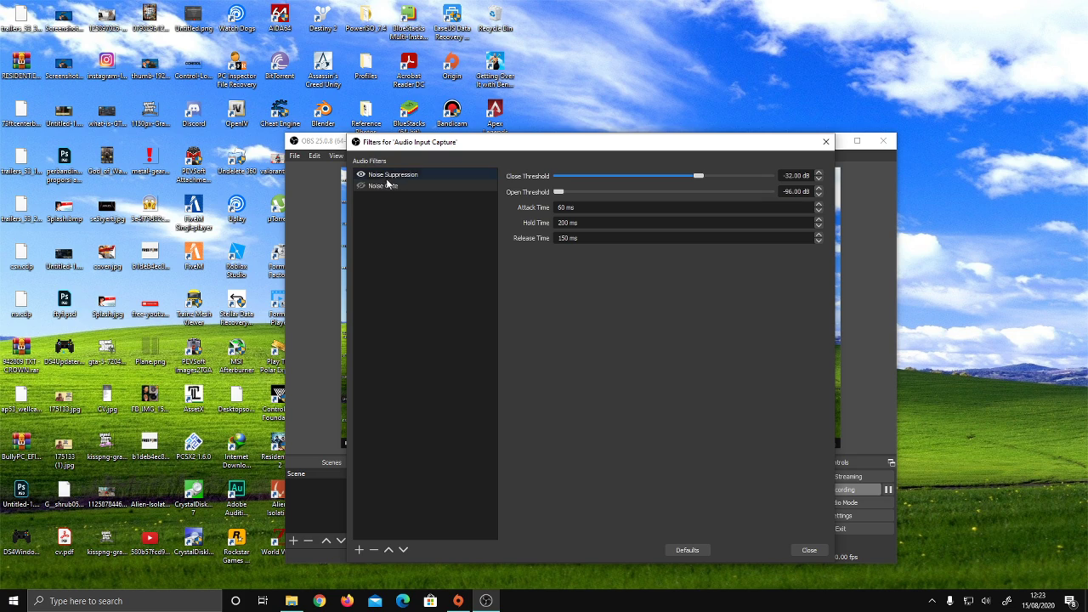
click(358, 550)
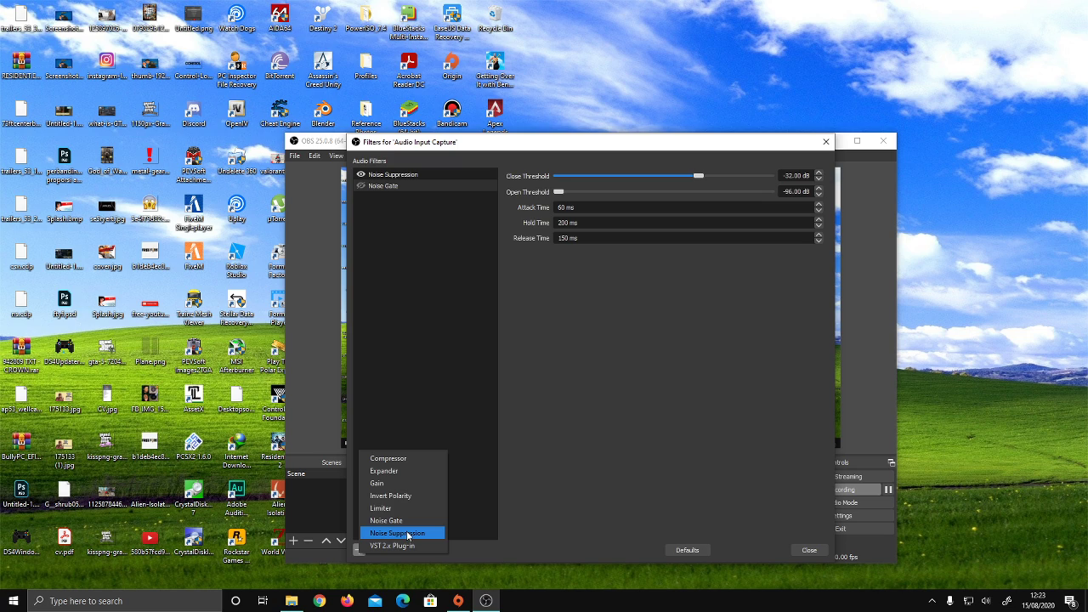
key(Escape)
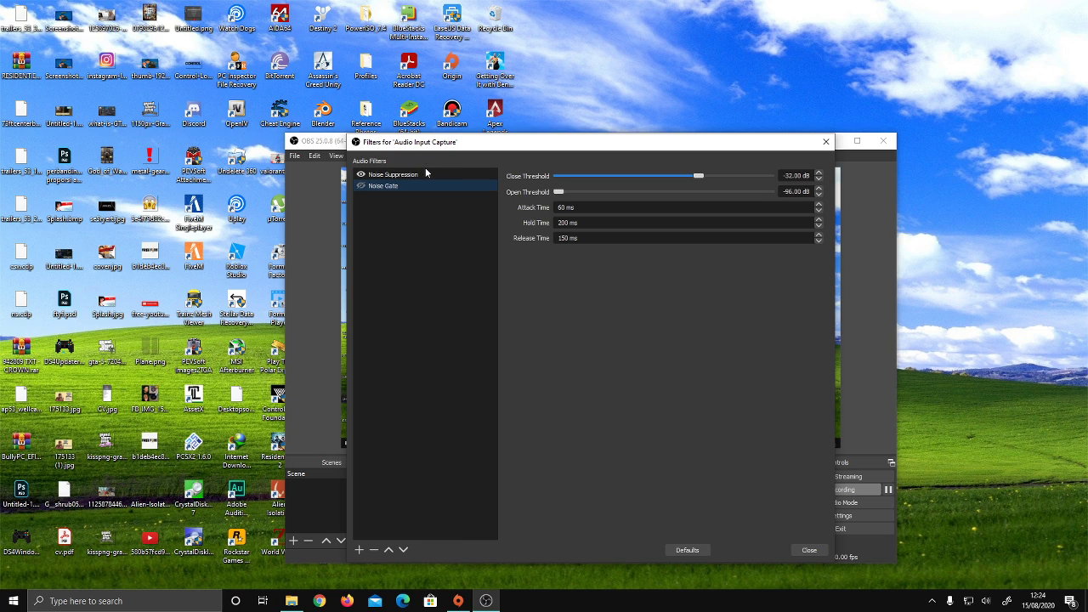
Raise the Noise Suppression filter's suppression level to slightly past the middle of its range.
click(426, 174)
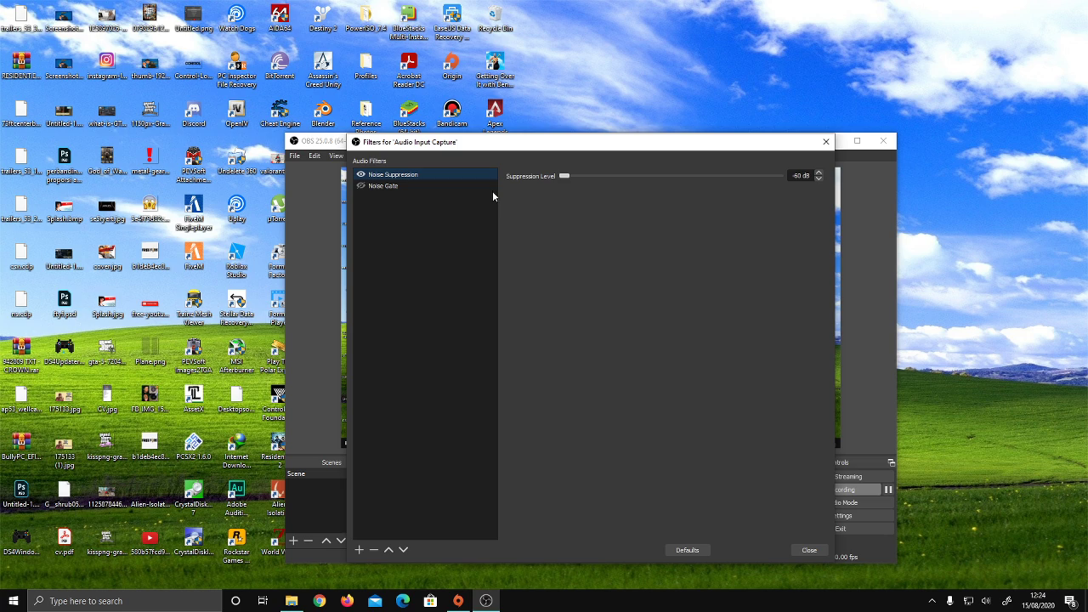
click(570, 177)
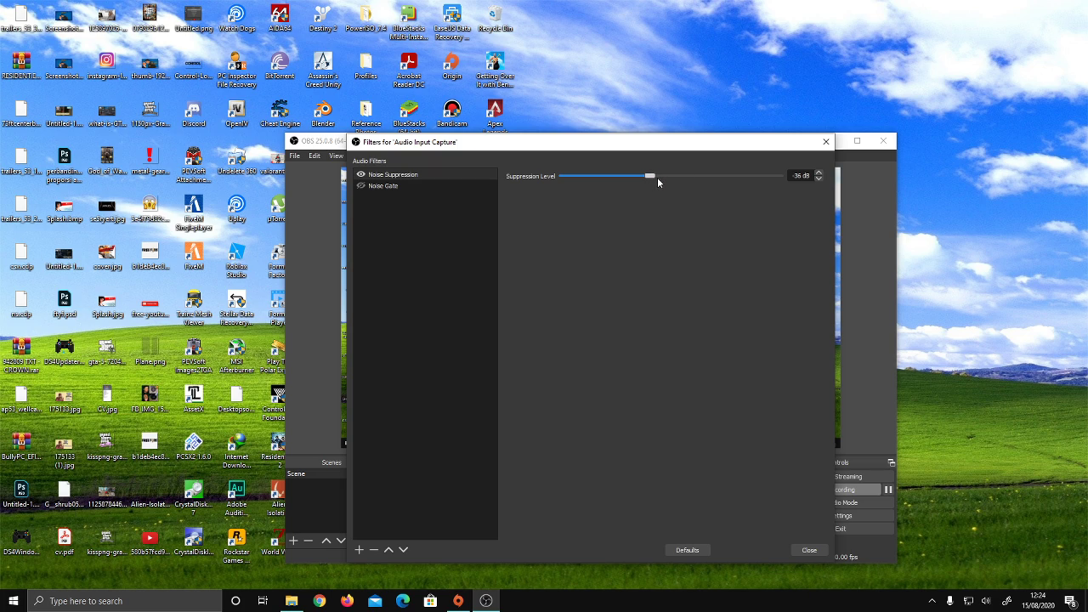
drag(651, 177, 688, 195)
drag(661, 177, 618, 176)
drag(614, 176, 685, 176)
Enable the Noise Gate filter and set its open threshold to -41 dB.
click(438, 186)
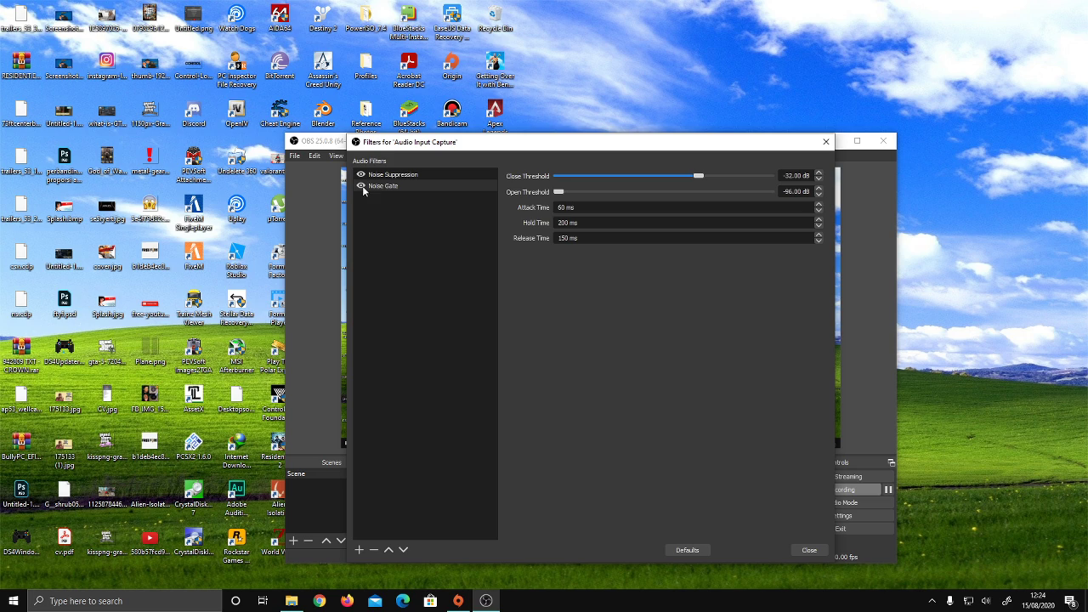
drag(560, 192, 679, 197)
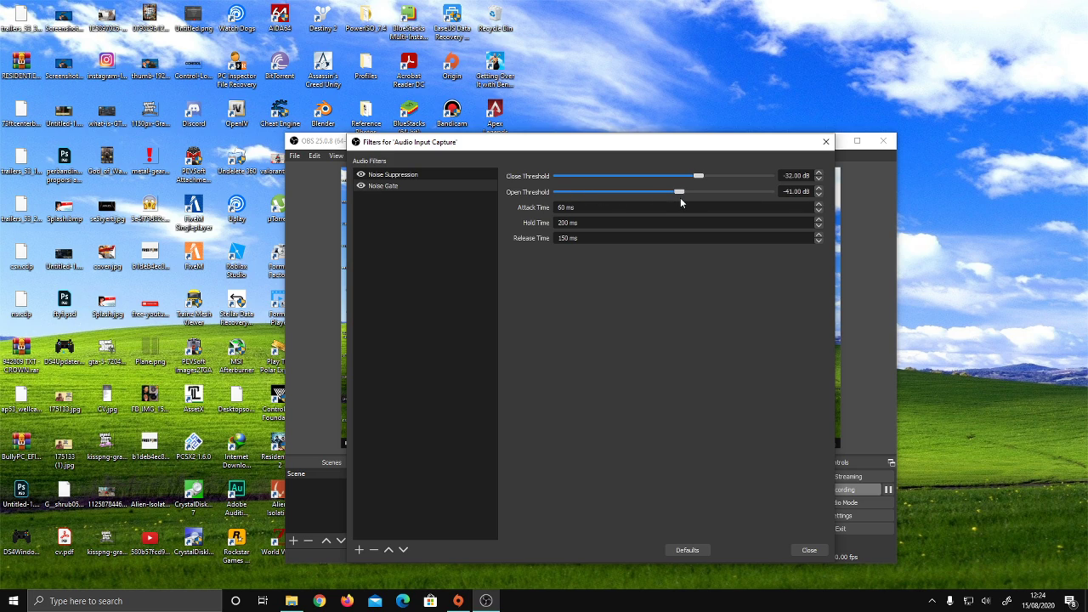